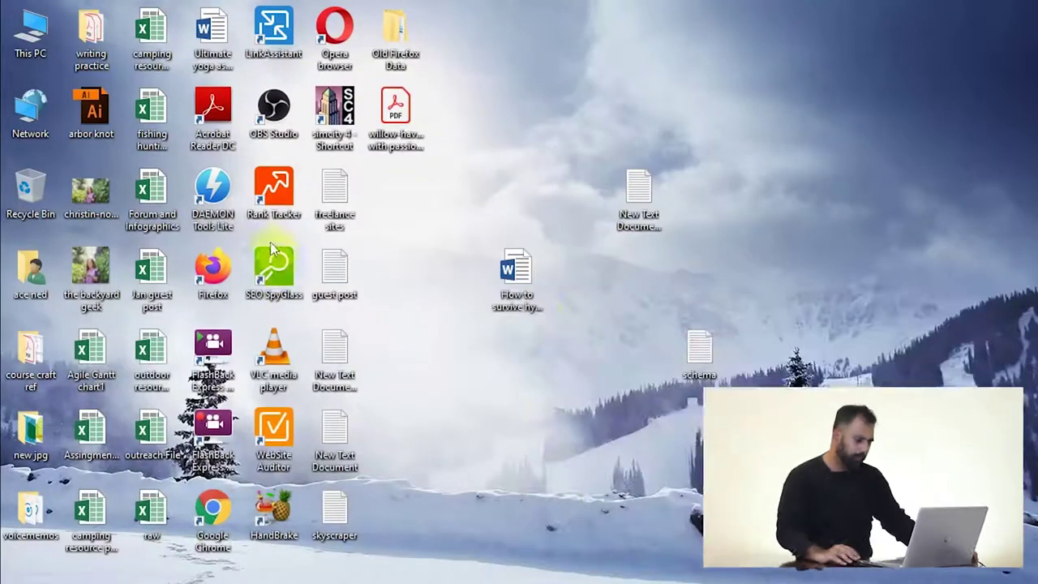
double_click(276, 436)
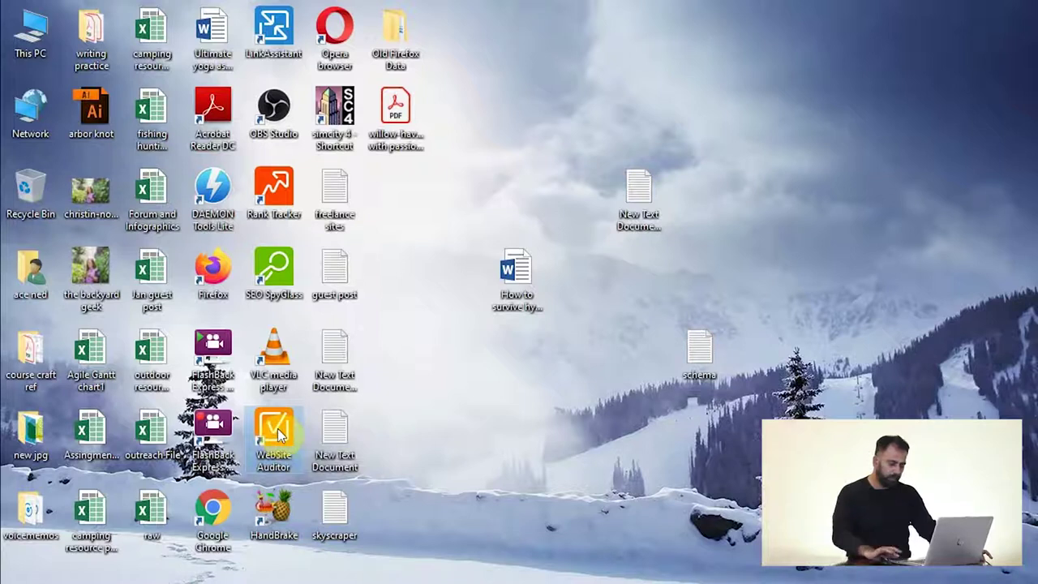
double_click(278, 428)
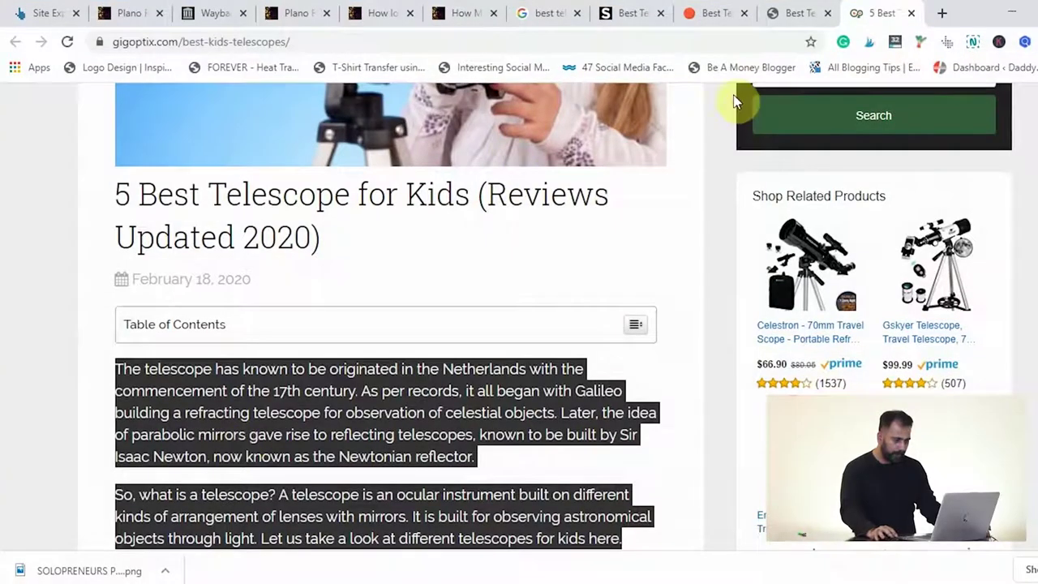
left_click(428, 40)
key("ctrl+c")
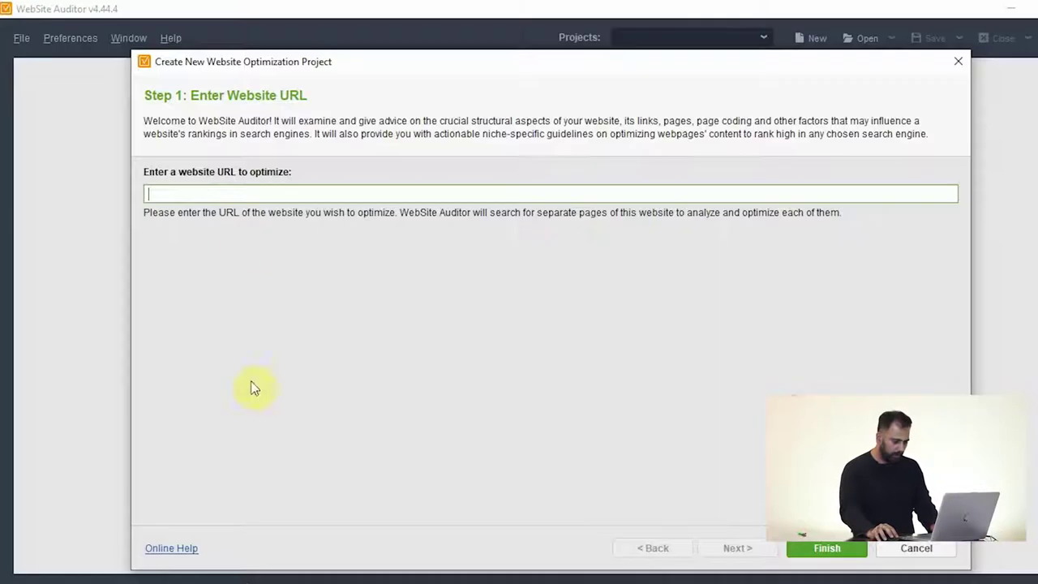
key("alt+Tab")
left_click(220, 193)
key("ctrl+v")
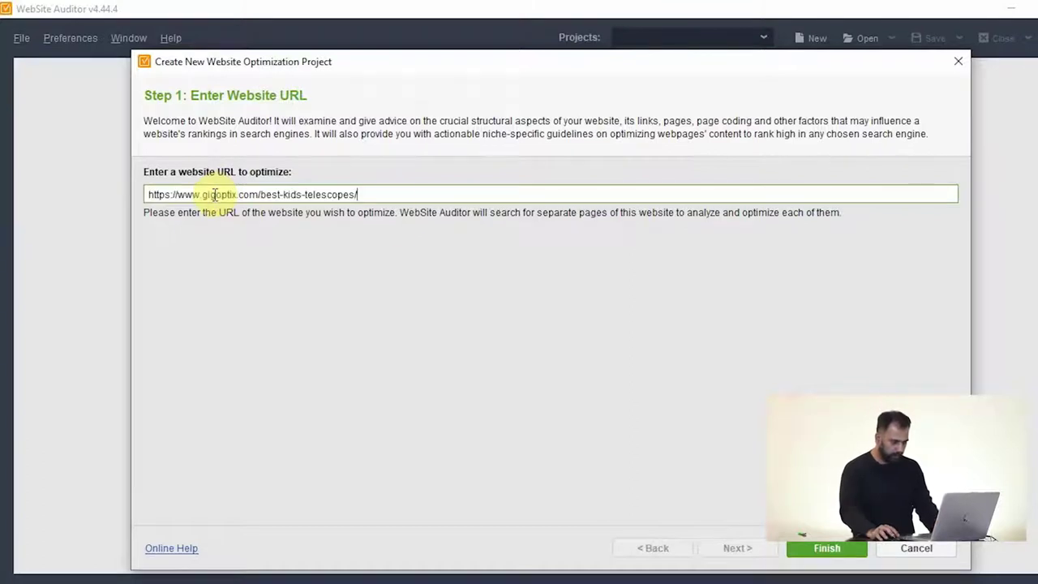
left_click(827, 549)
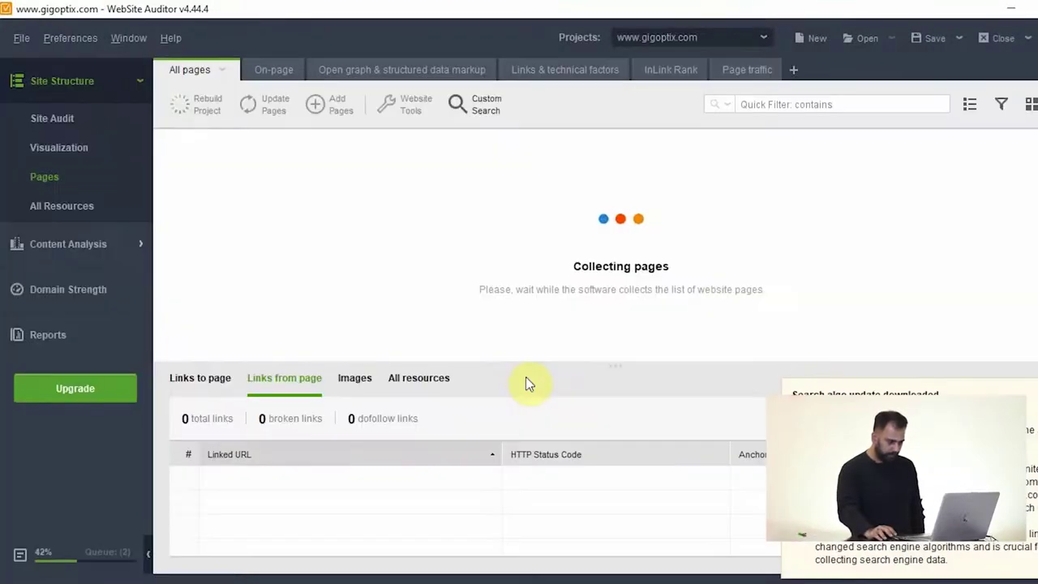
Run a TF-IDF content analysis of the best-kids-telescopes page for the keyword "best telescope for kids".
left_click(424, 172)
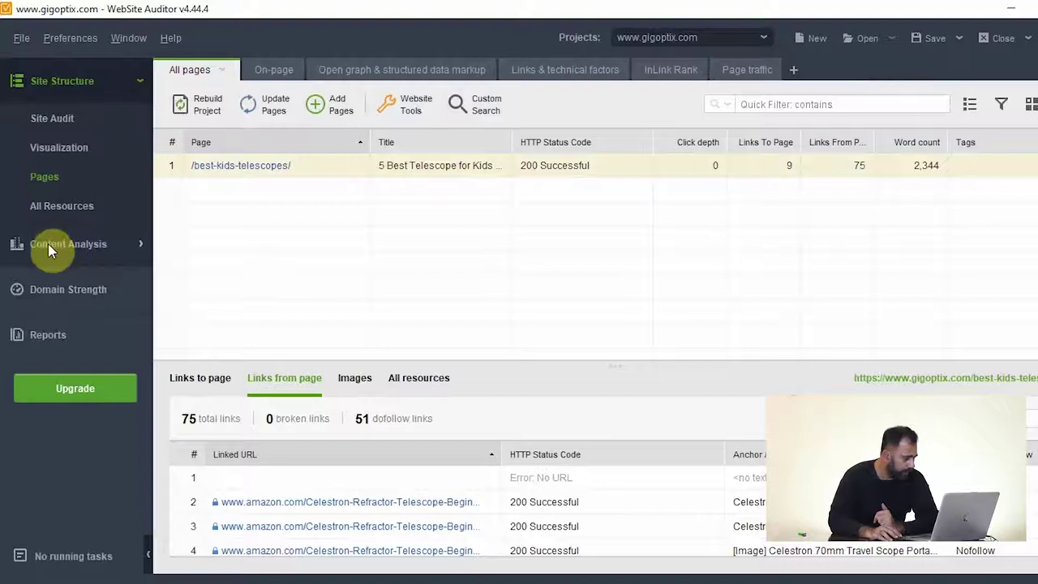
left_click(47, 247)
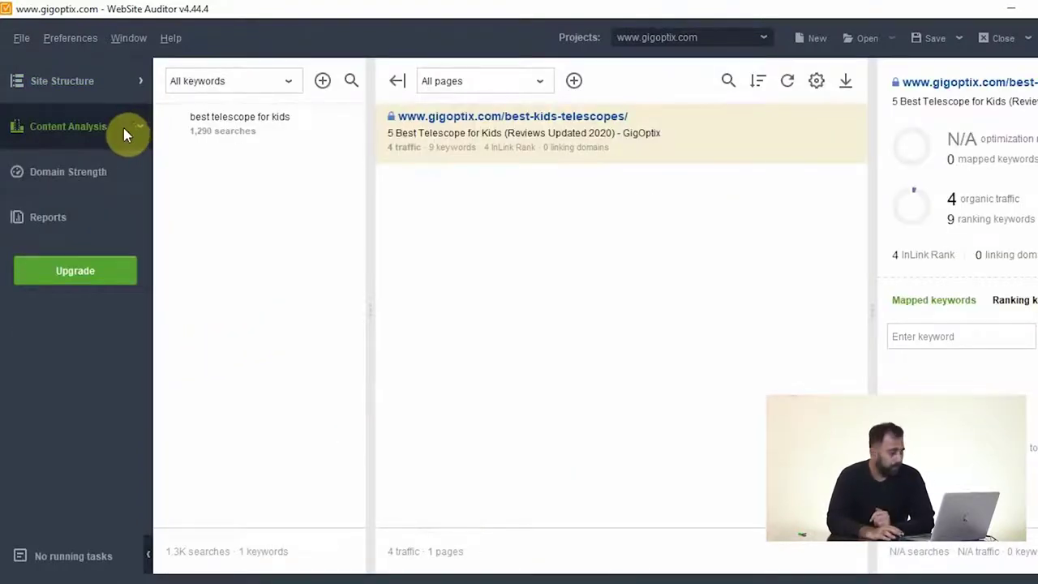
left_click(70, 128)
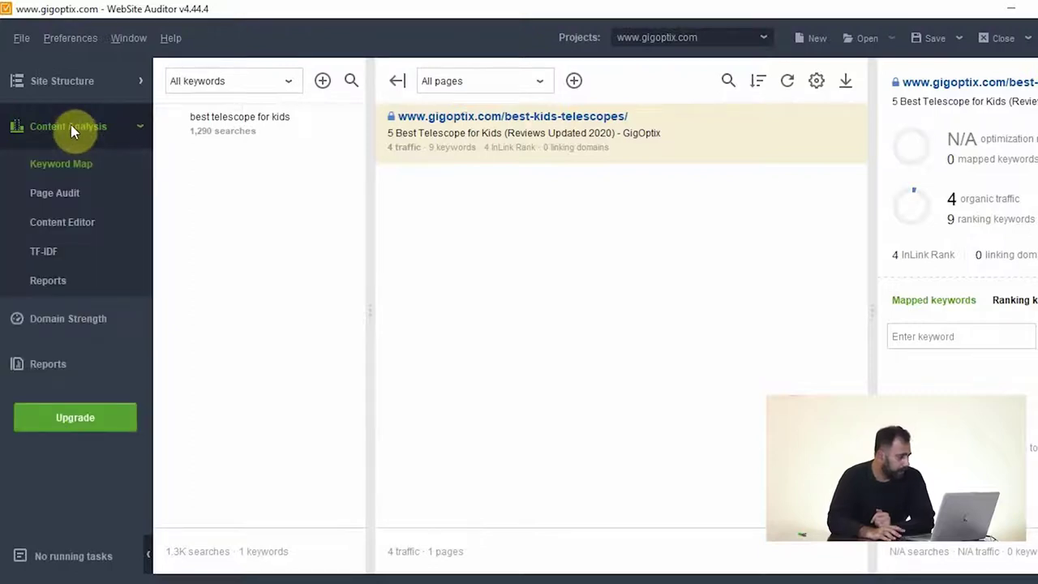
left_click(47, 254)
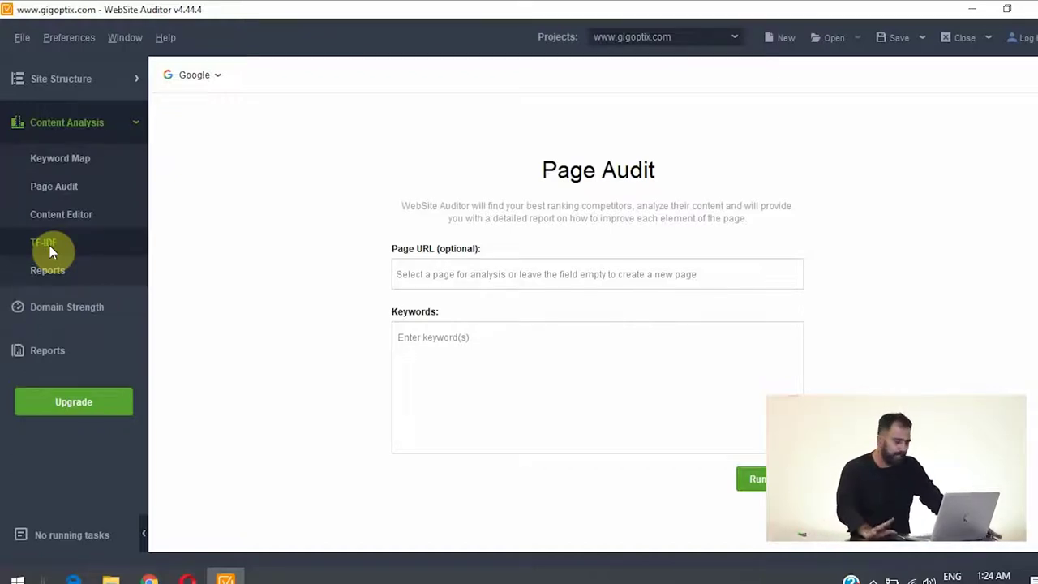
left_click(423, 277)
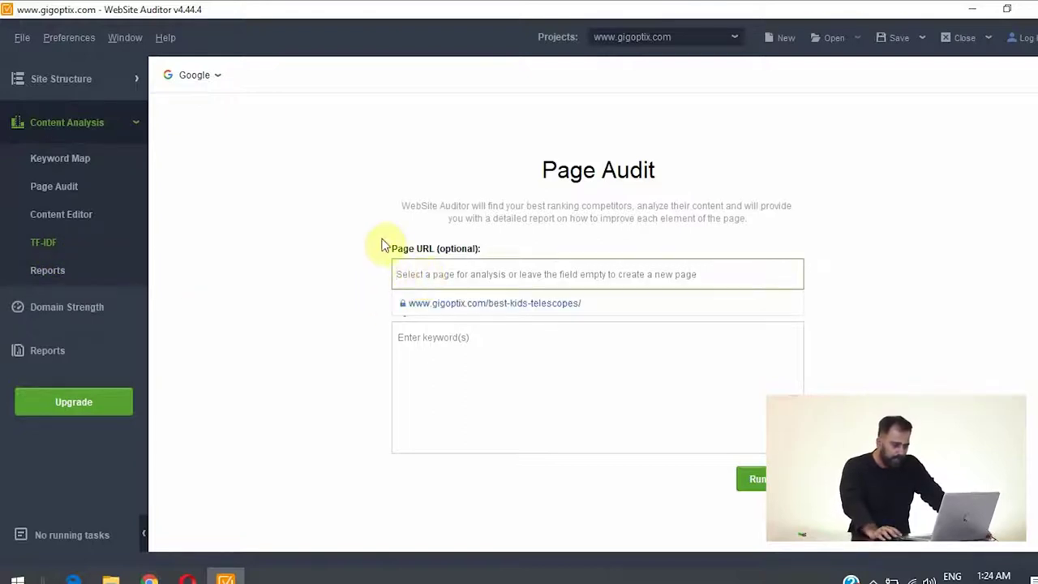
left_click(482, 309)
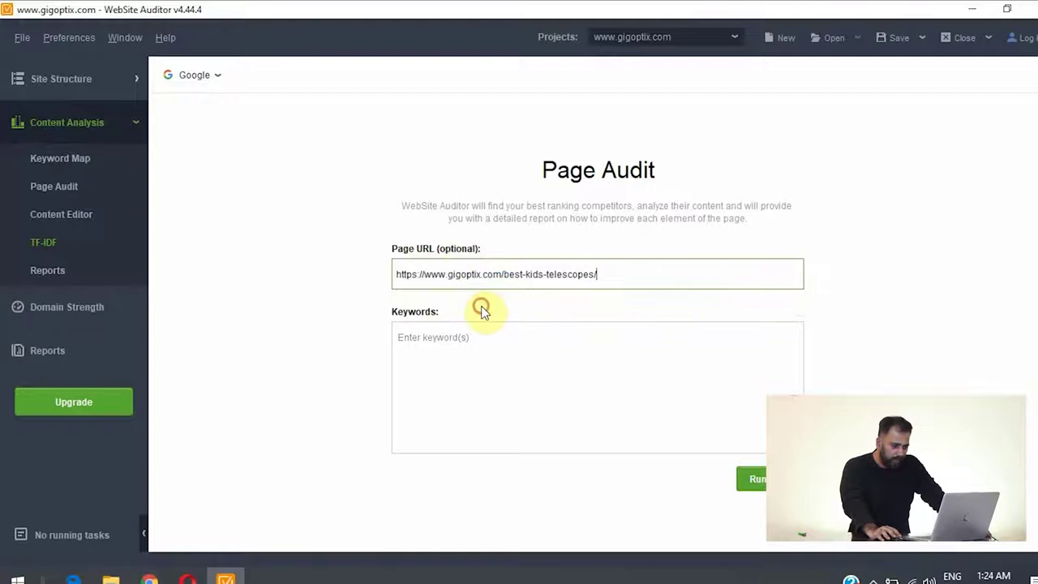
left_click(445, 339)
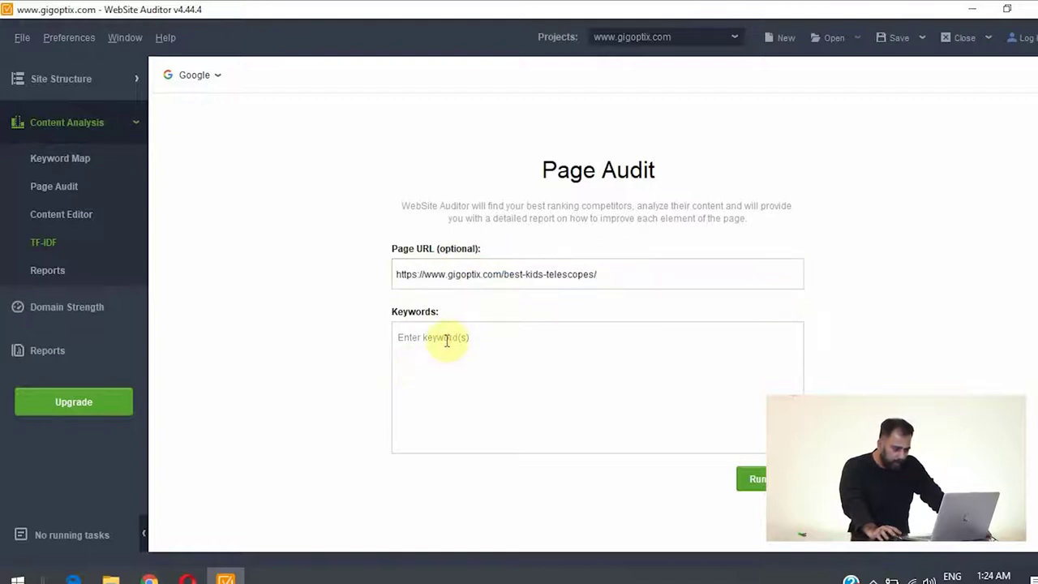
type("best telescope for kids")
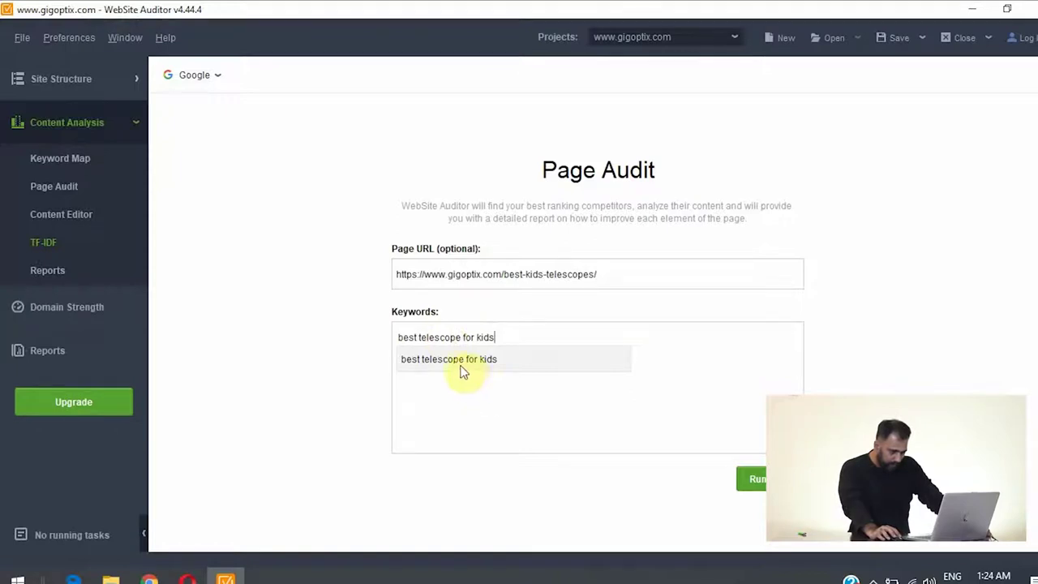
left_click(462, 365)
left_click(753, 480)
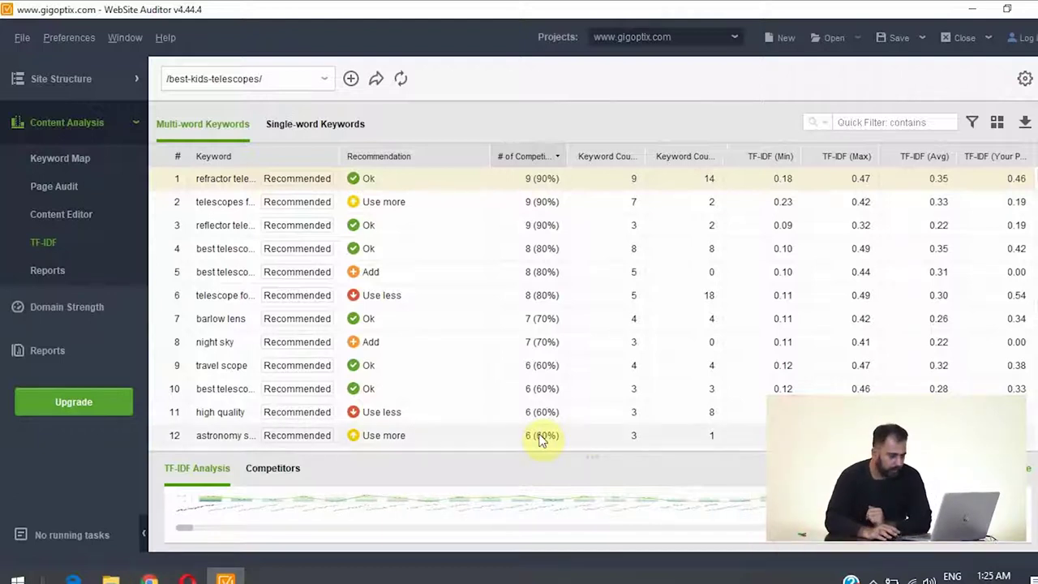
Check the search engine setting of the analysis and keep Google as the default.
left_click(1025, 79)
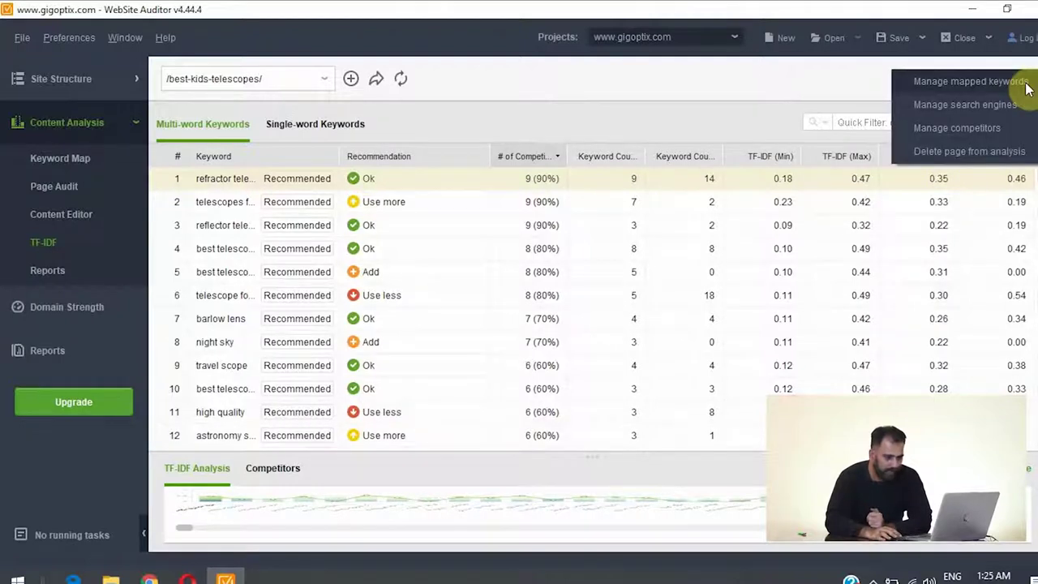
left_click(953, 104)
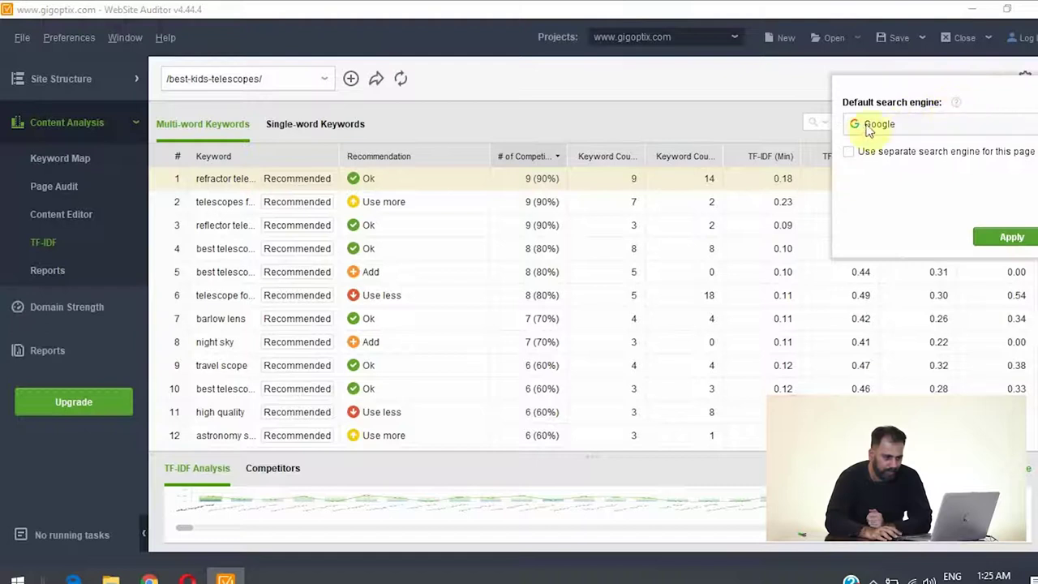
left_click(1012, 237)
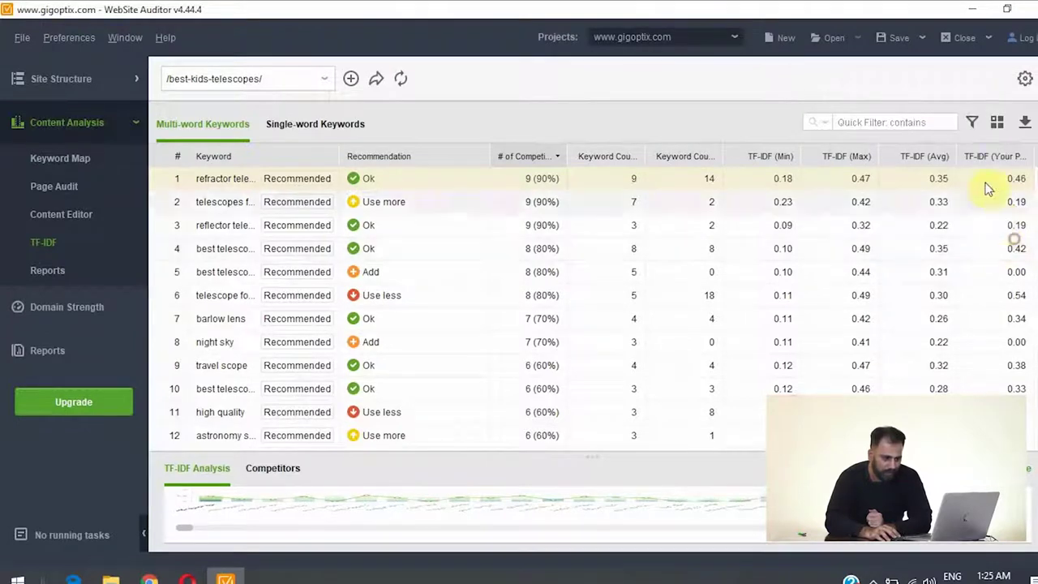
Exclude the amazon.com and wiki.ezvid.com competitors from the analysis, and include telescopereviewer.com and hobbyhelp.com instead.
left_click(1024, 78)
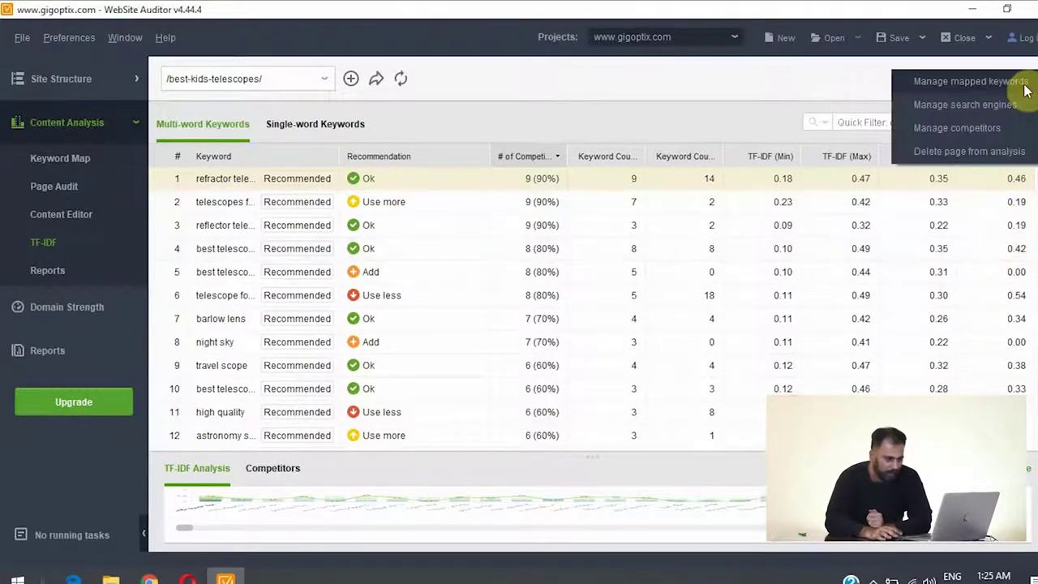
left_click(957, 128)
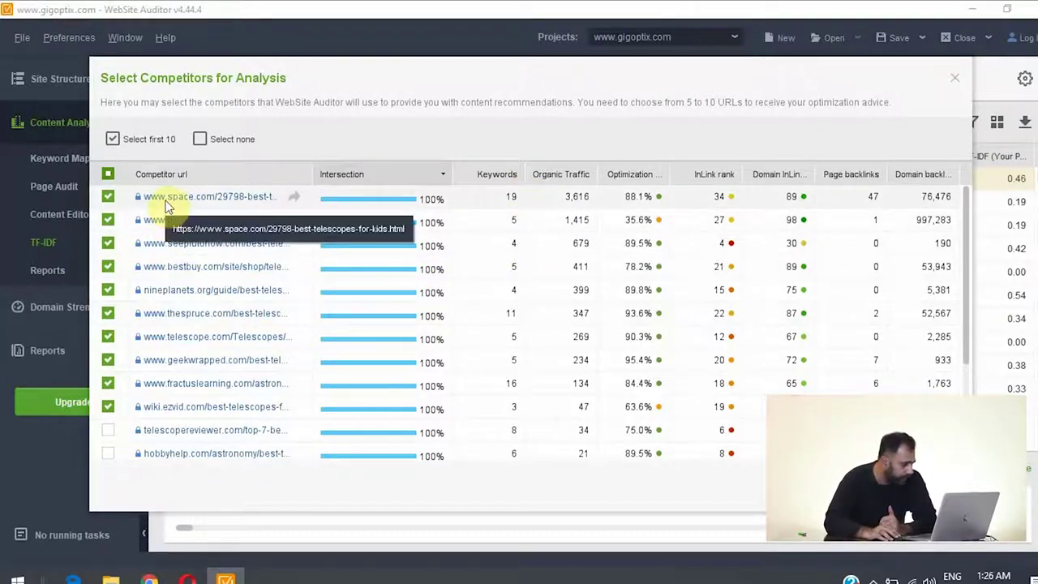
left_click(110, 222)
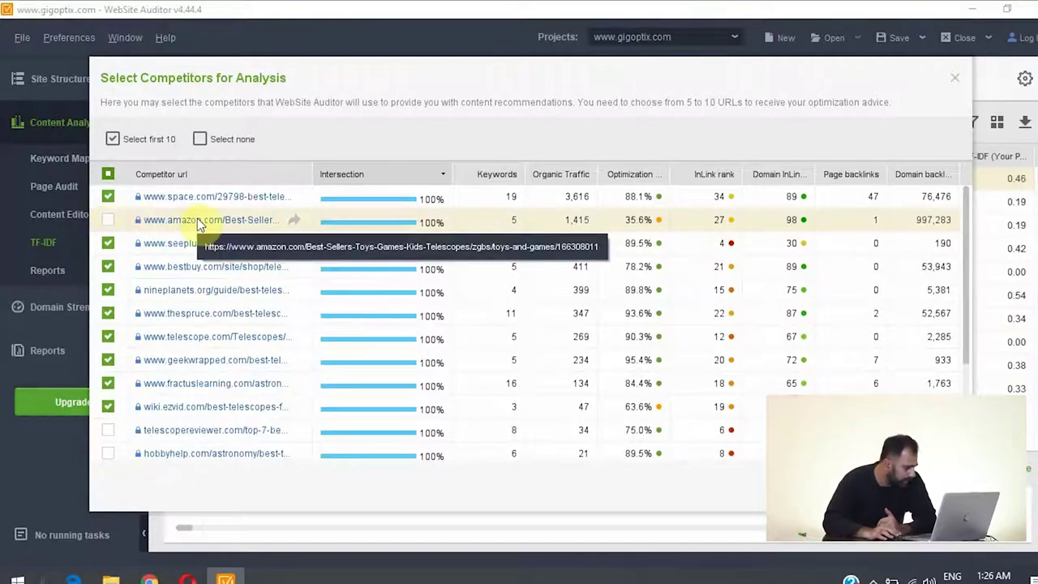
left_click(108, 430)
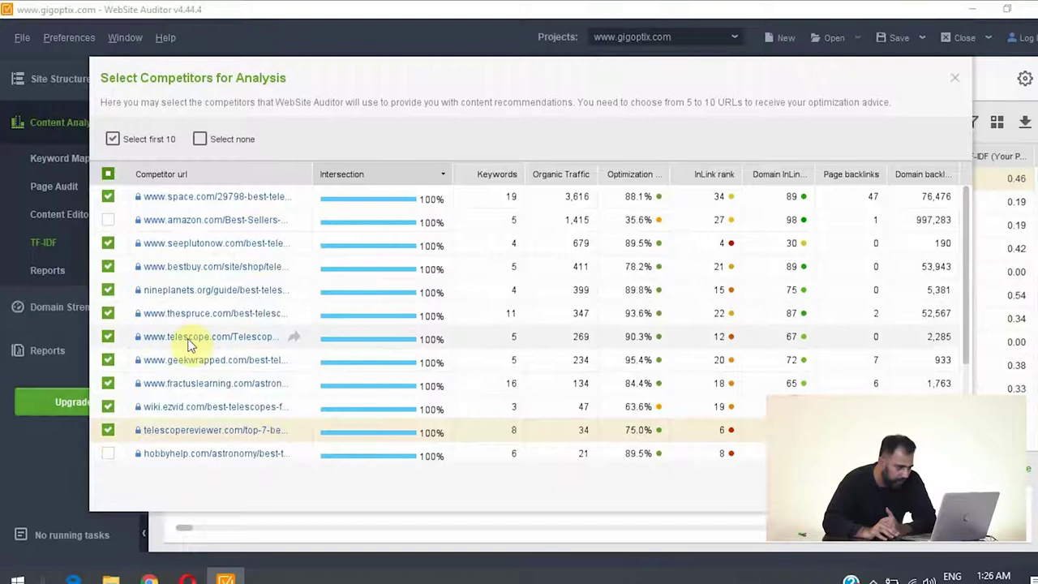
scroll(163, 365, "down", 1)
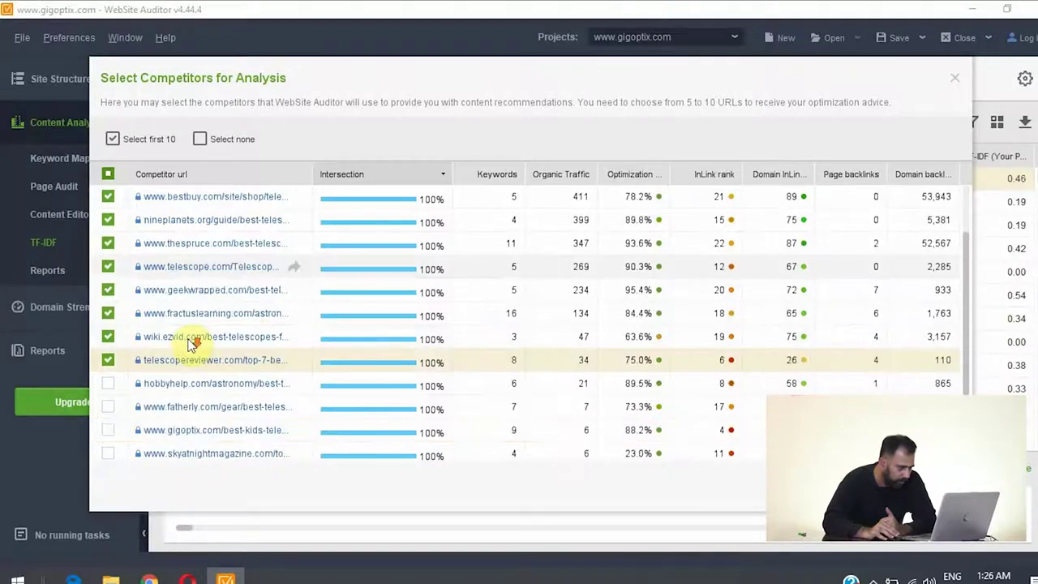
left_click(107, 338)
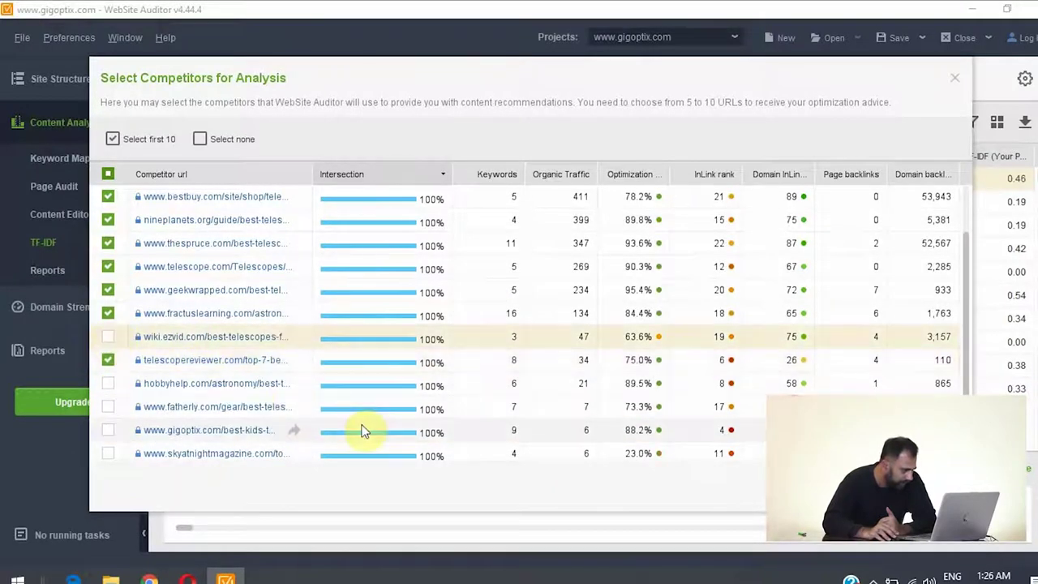
left_click(111, 385)
scroll(185, 365, "up", 1)
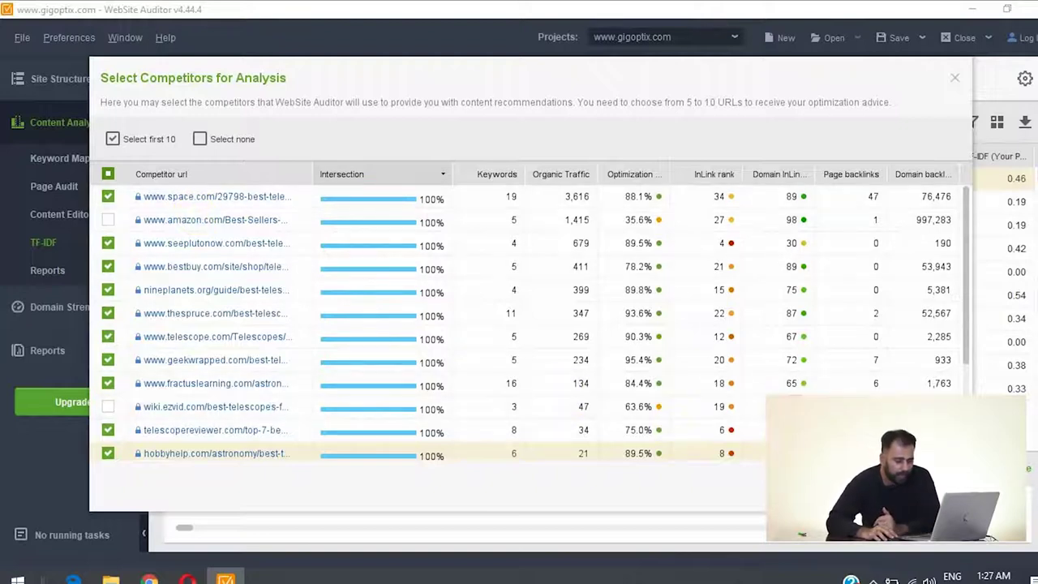
key("Return")
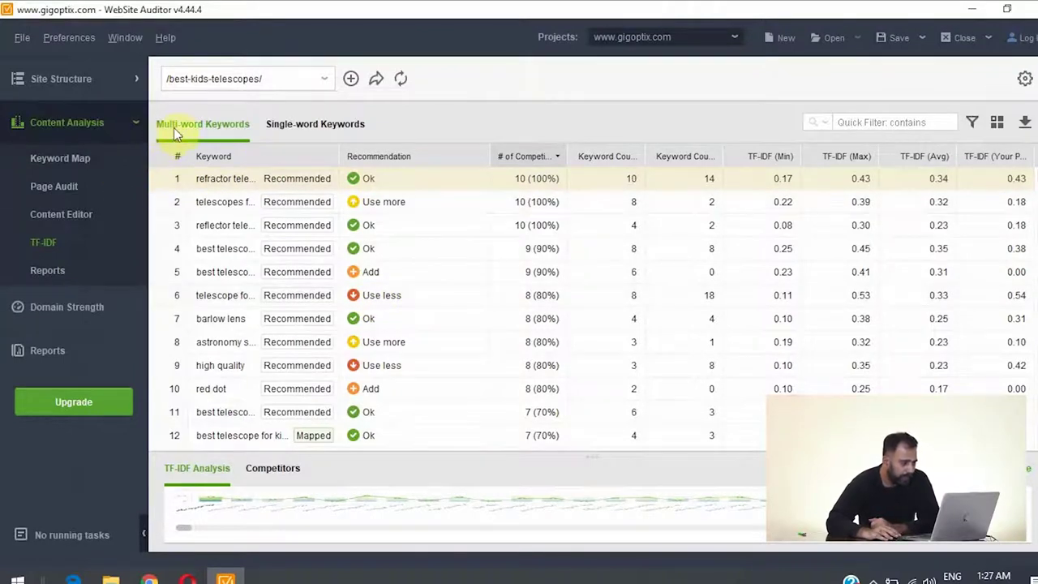
Widen the Keyword and average Keyword Count columns in the multi-word table, and narrow the page's own Keyword Count column.
left_click_drag(339, 150, 396, 153)
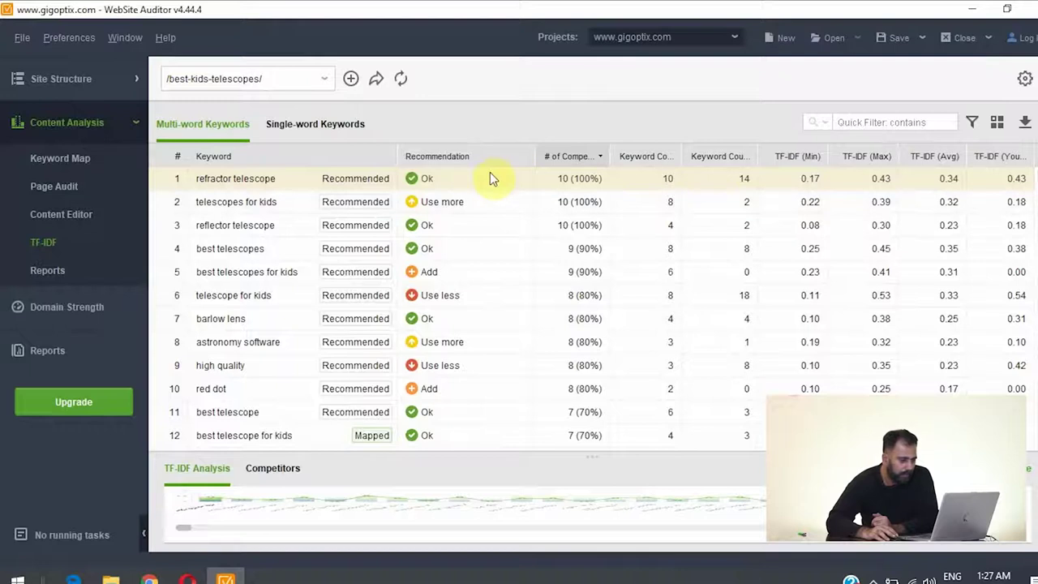
mouse_move(682, 155)
left_mouse_down()
mouse_move(734, 156)
mouse_move(696, 156)
left_mouse_up()
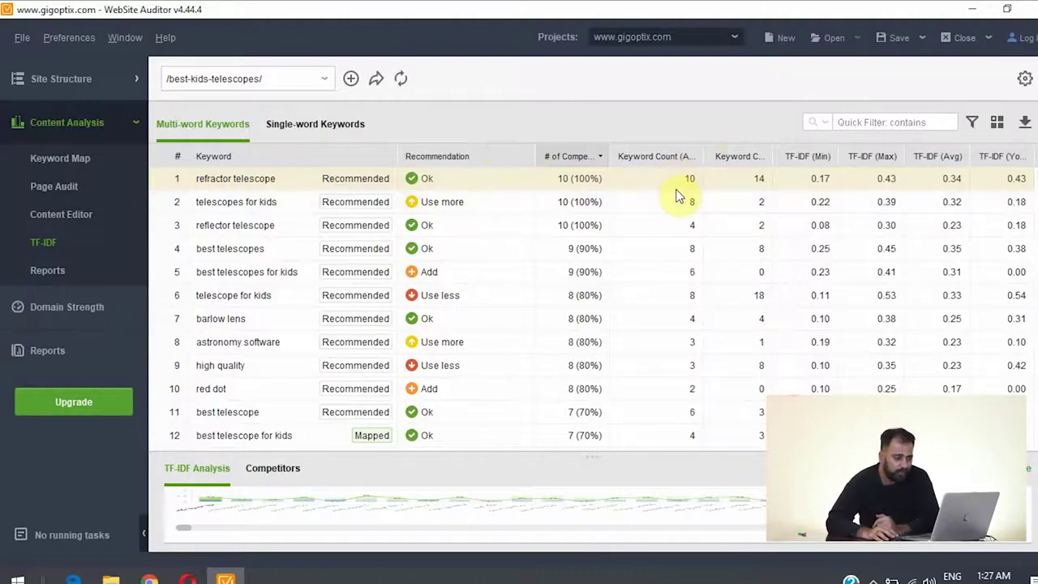
left_click_drag(773, 151, 800, 150)
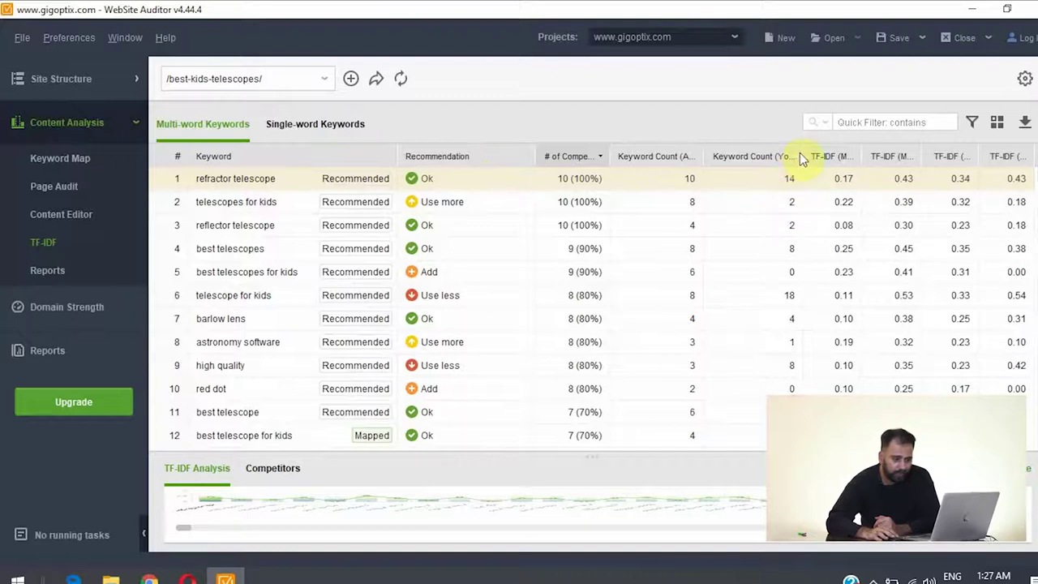
left_click_drag(805, 153, 740, 148)
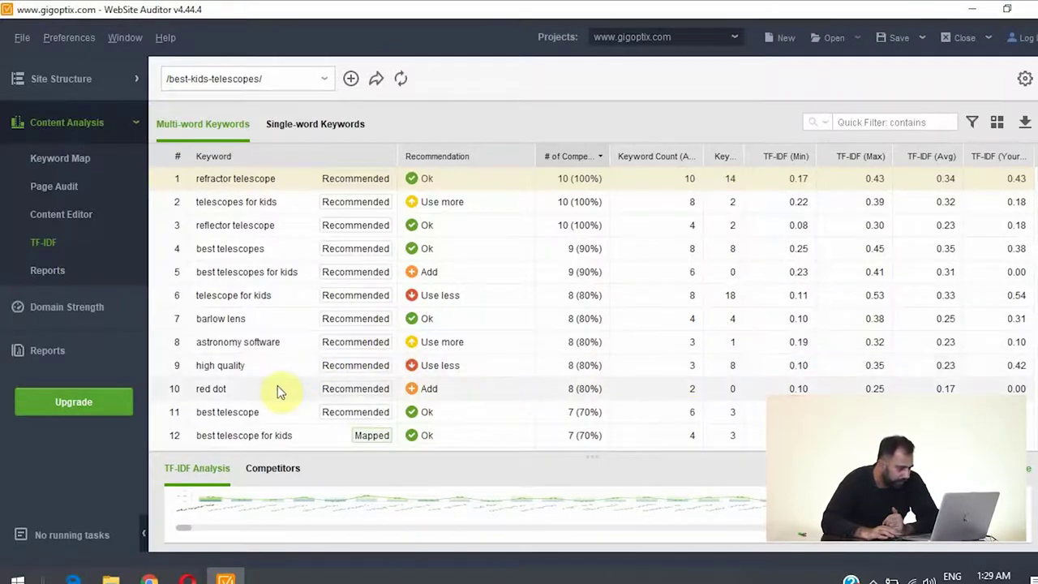
Review the multi-word keyword recommendations, comparing the page's keyword counts with the competitors' averages.
scroll(254, 377, "down", 1)
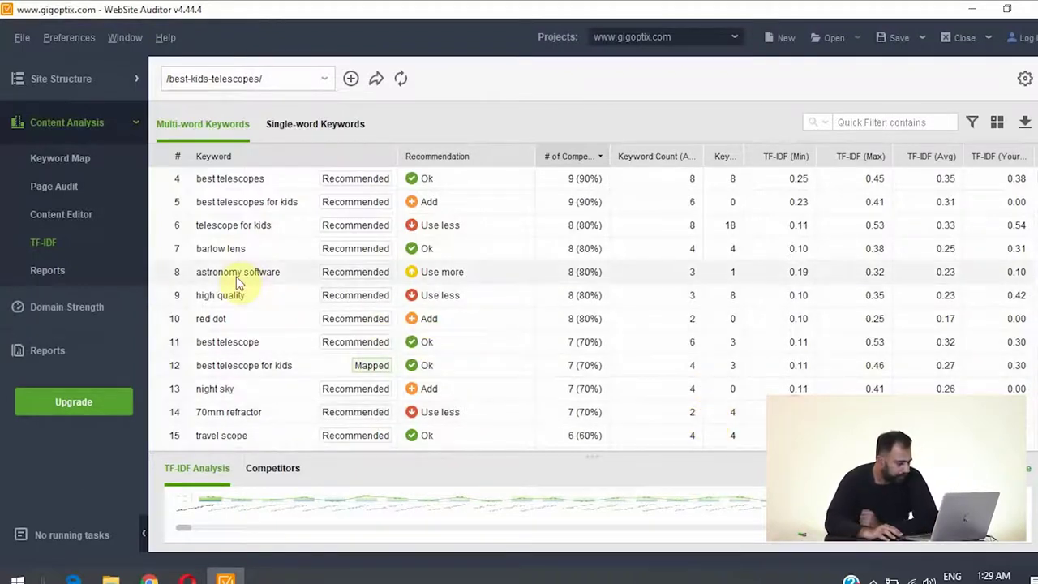
scroll(242, 279, "down", 2)
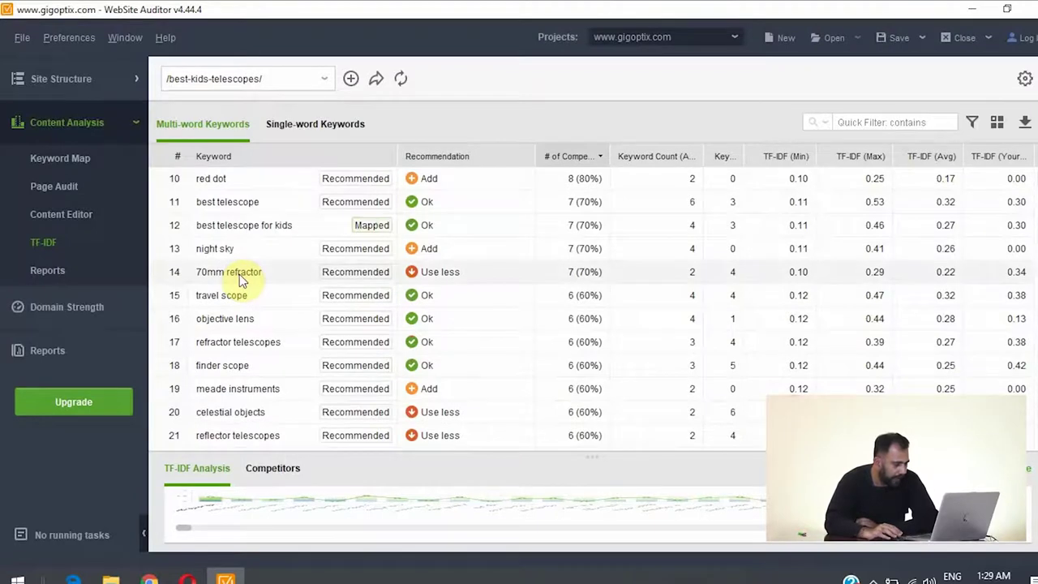
scroll(239, 278, "down", 1)
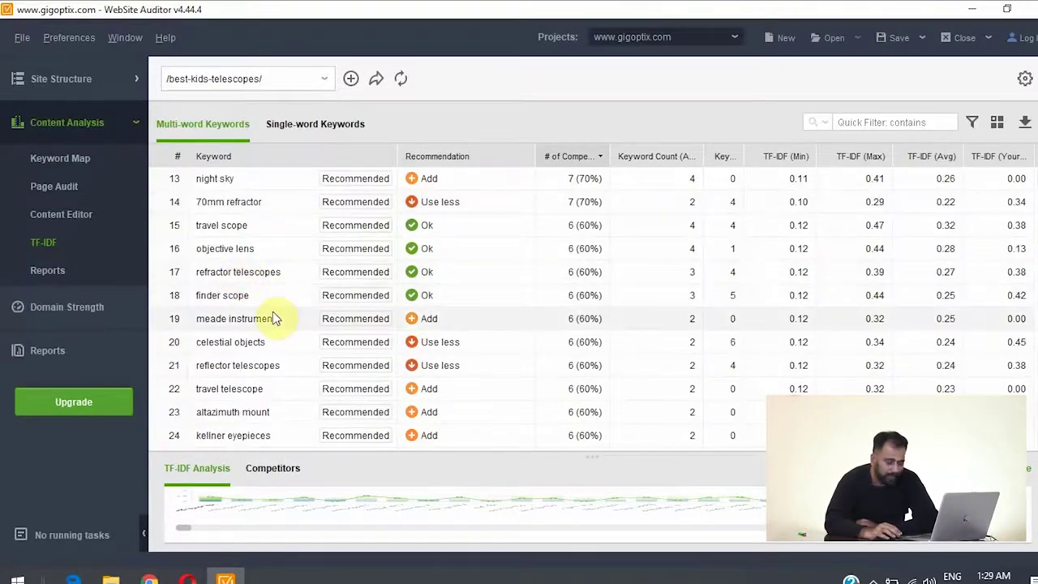
scroll(273, 318, "up", 4)
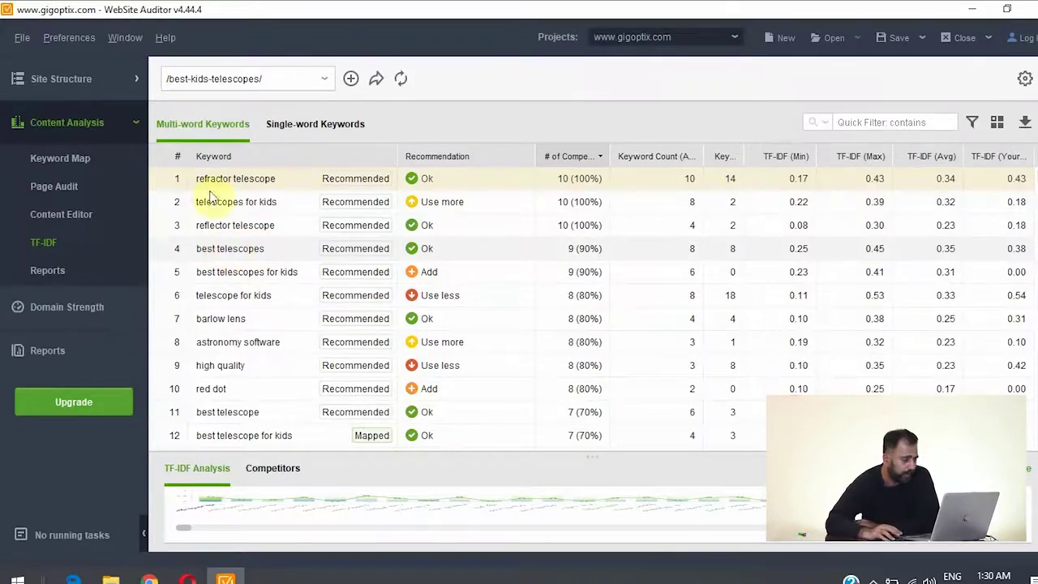
Examine the single-word keyword recommendations and the page's keyword counts against the competitors'.
left_click(319, 127)
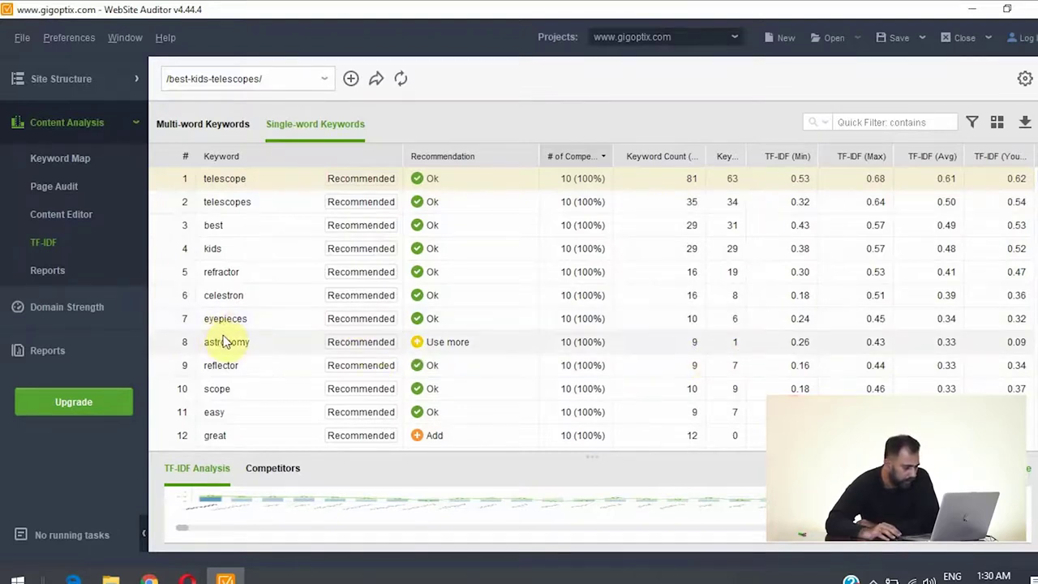
scroll(227, 341, "down", 1)
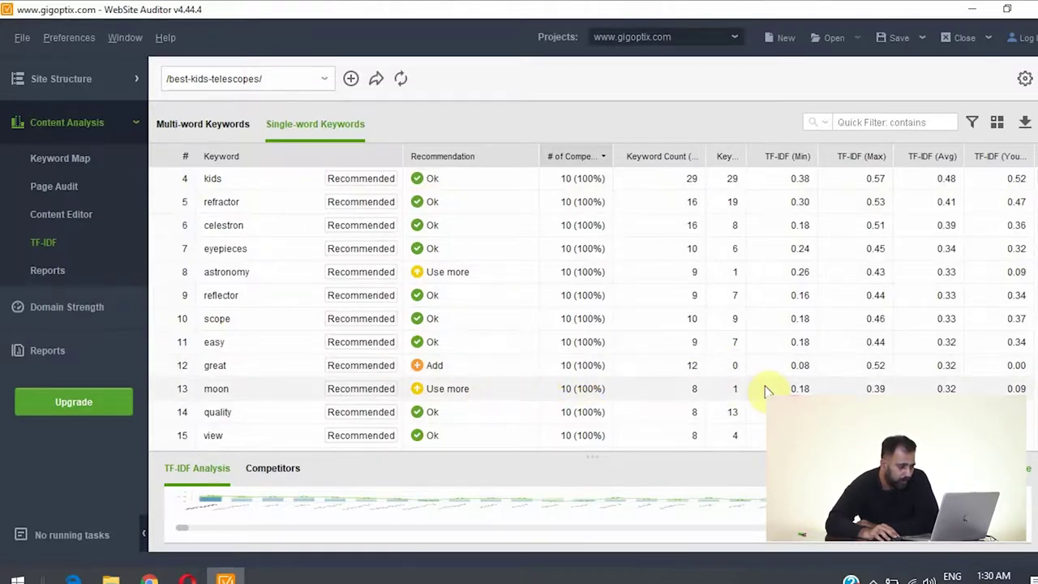
scroll(357, 333, "down", 2)
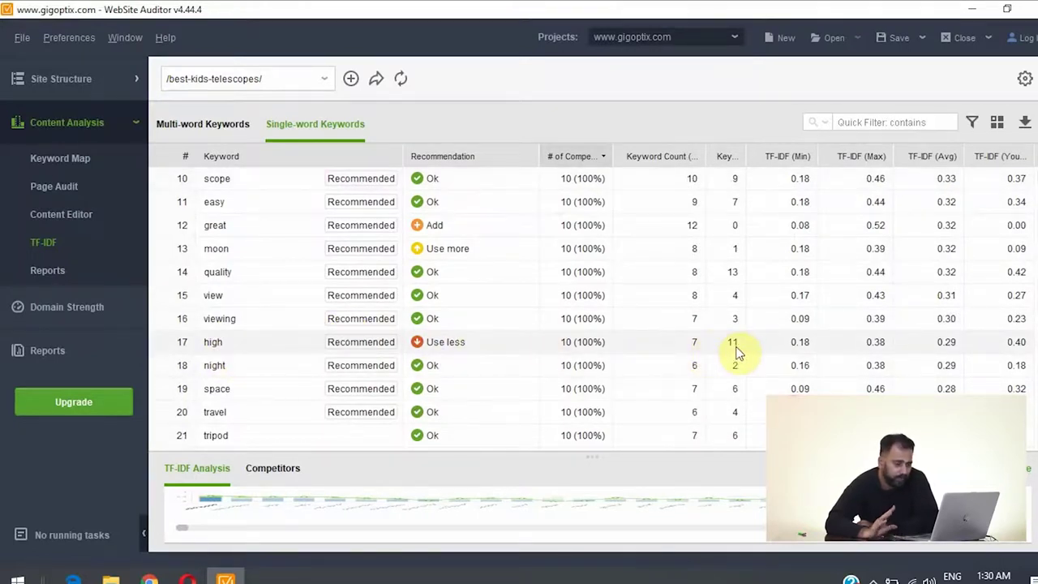
scroll(532, 329, "down", 2)
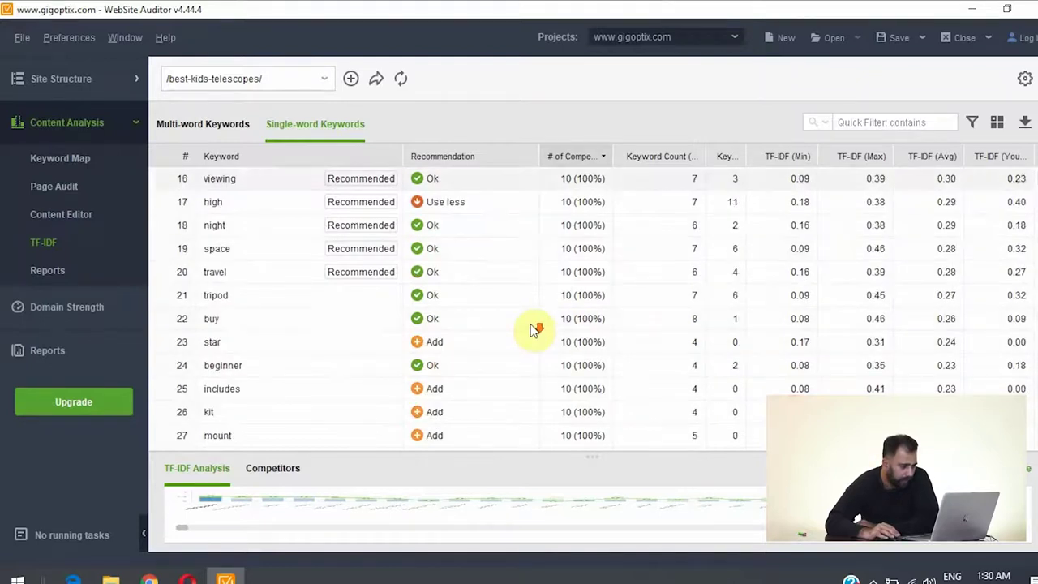
scroll(516, 330, "down", 1)
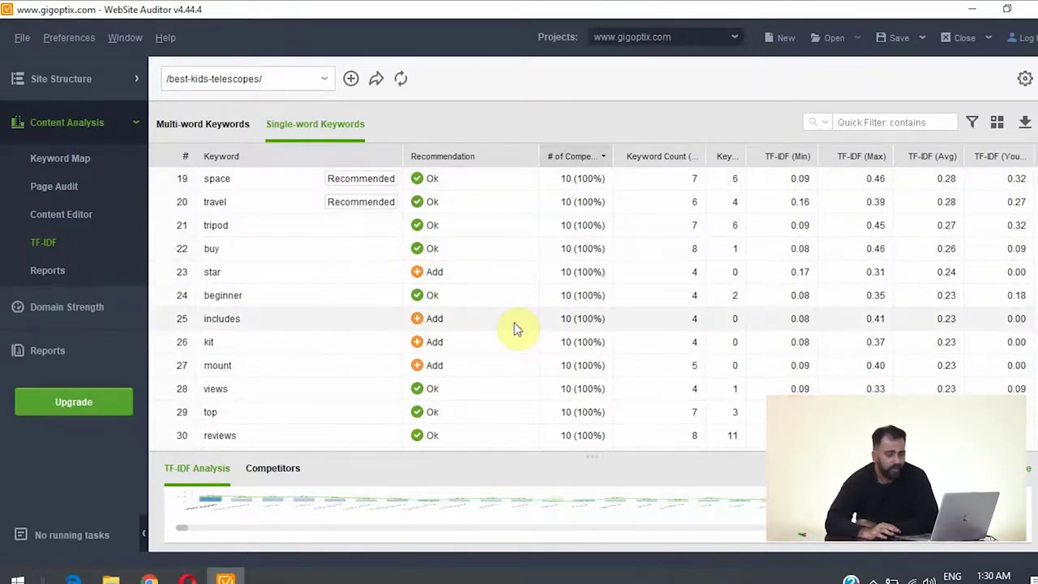